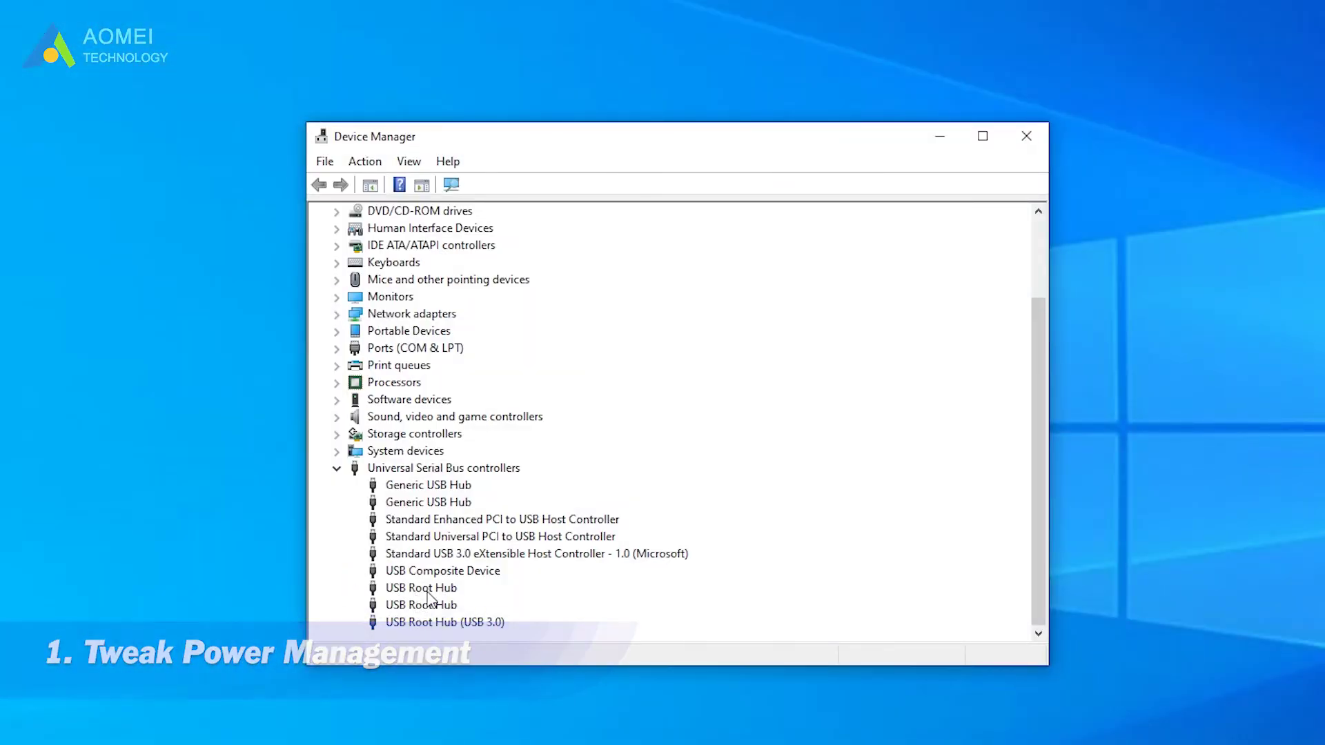
pyautogui.rightClick(427, 591)
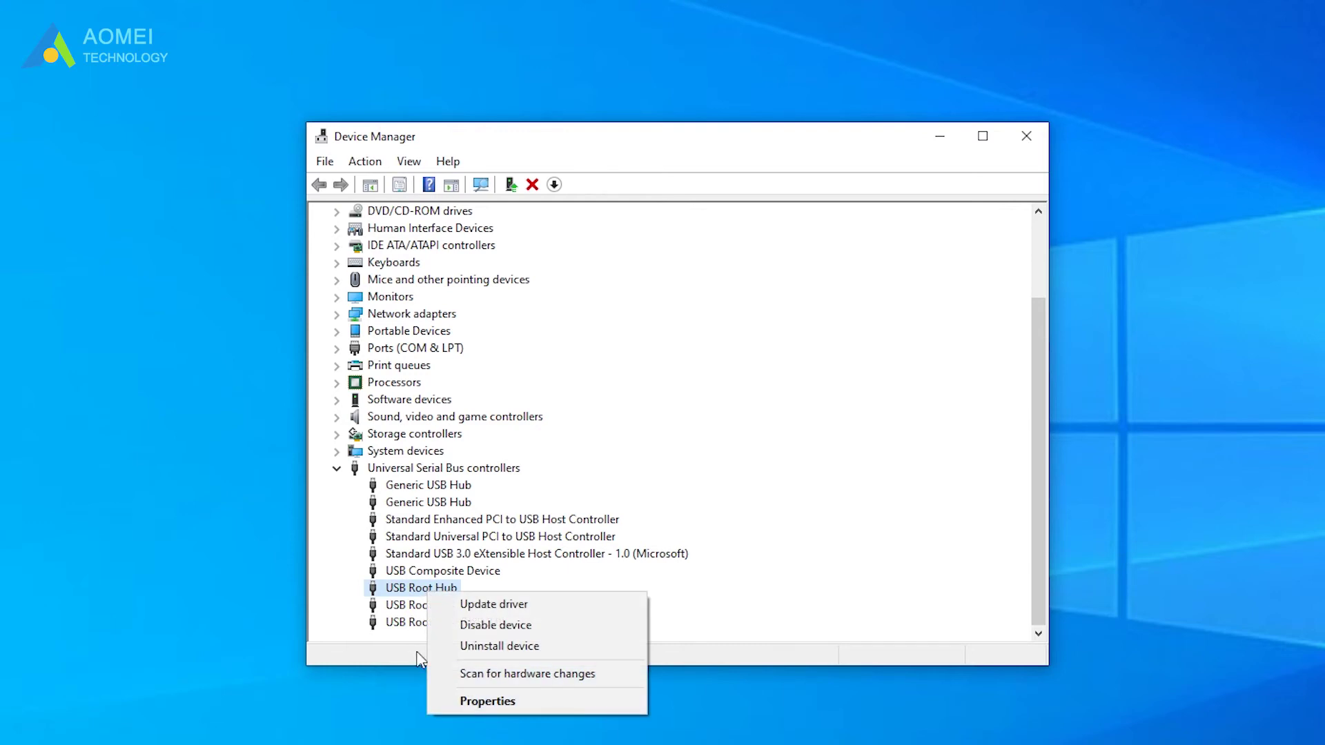
pyautogui.click(456, 701)
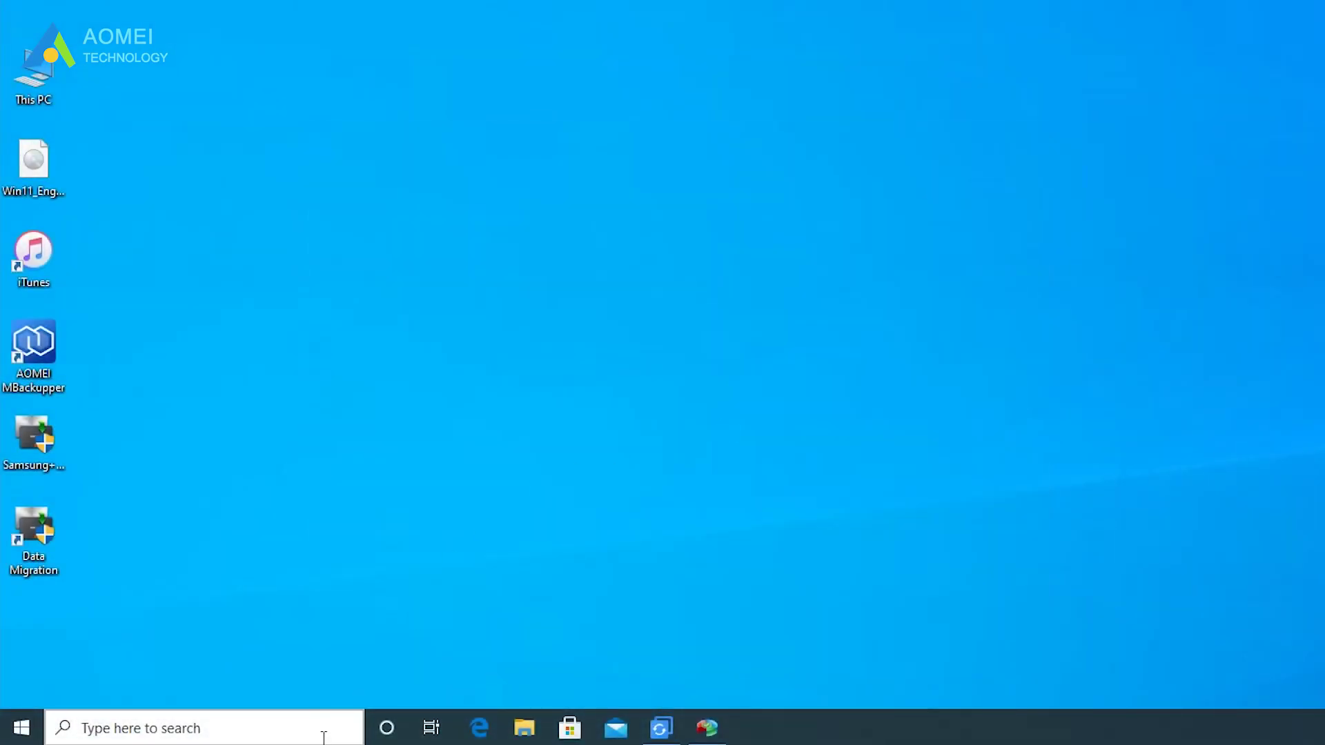
pyautogui.click(323, 737)
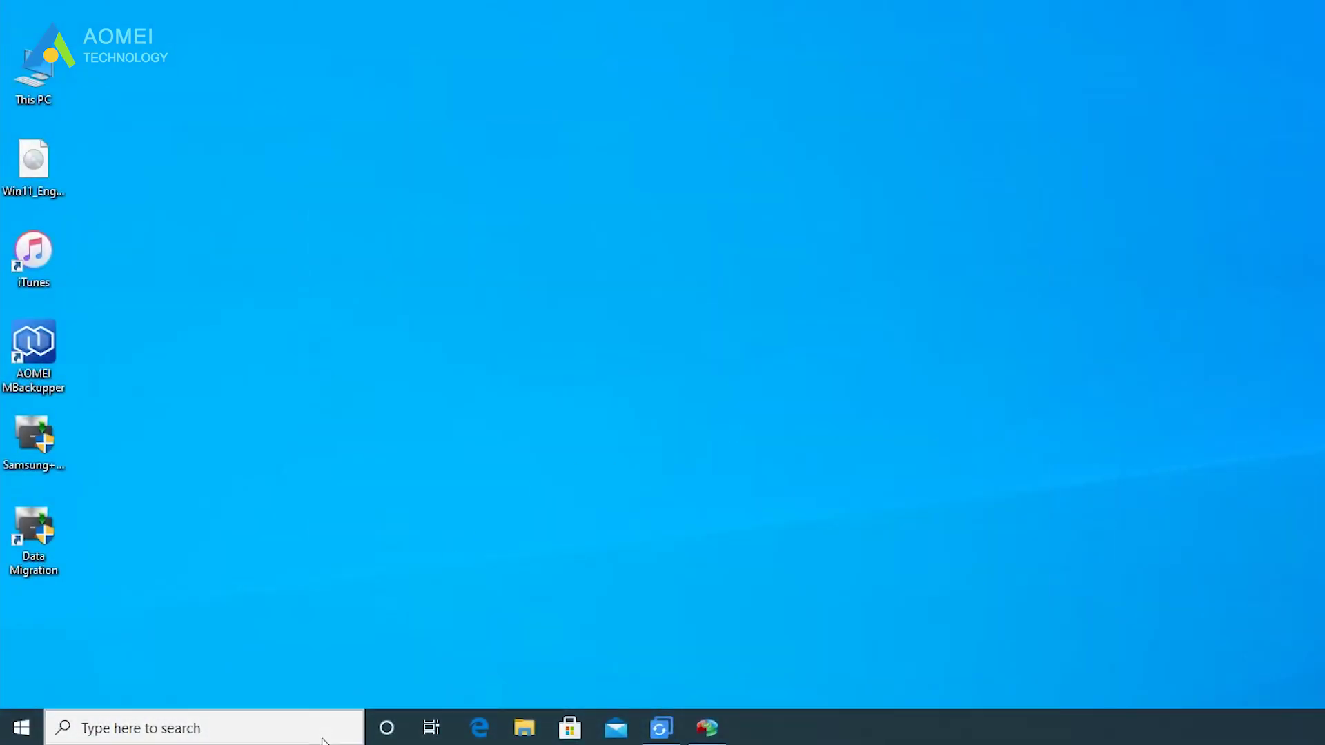
pyautogui.write('device manager')
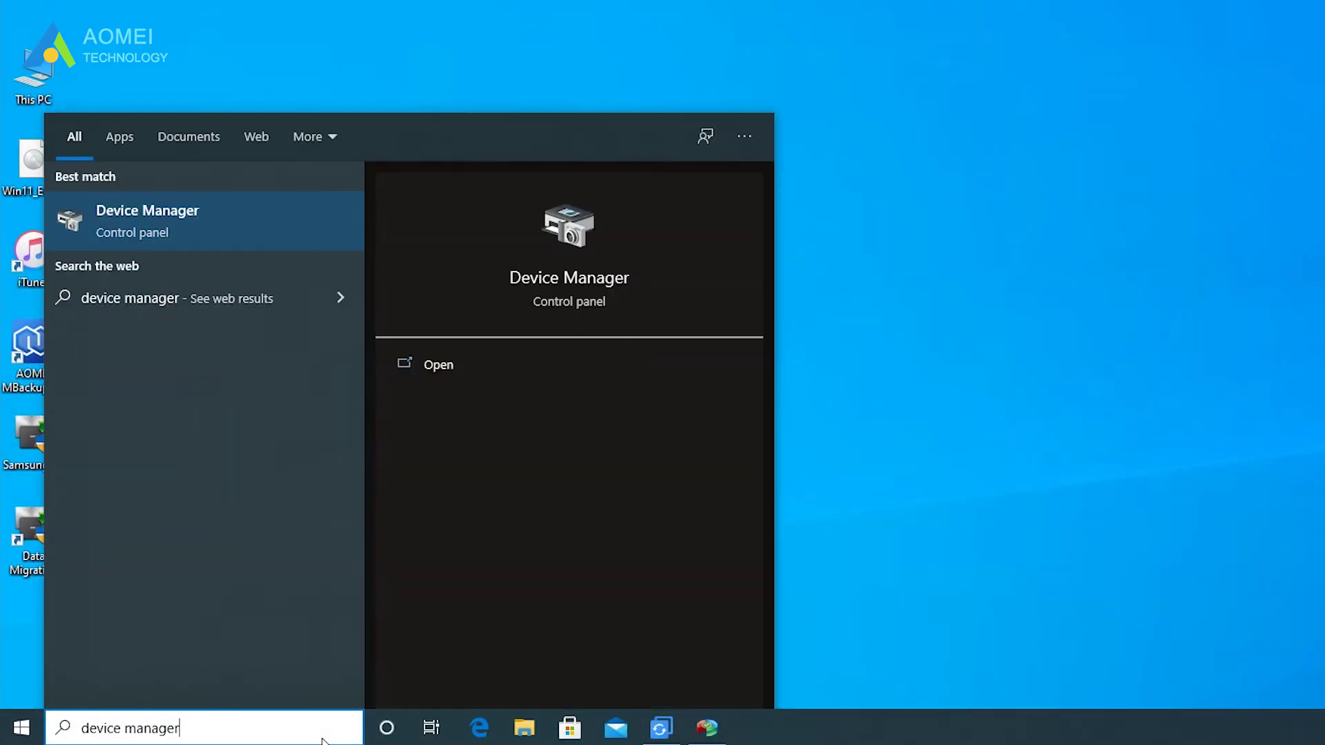
pyautogui.click(444, 373)
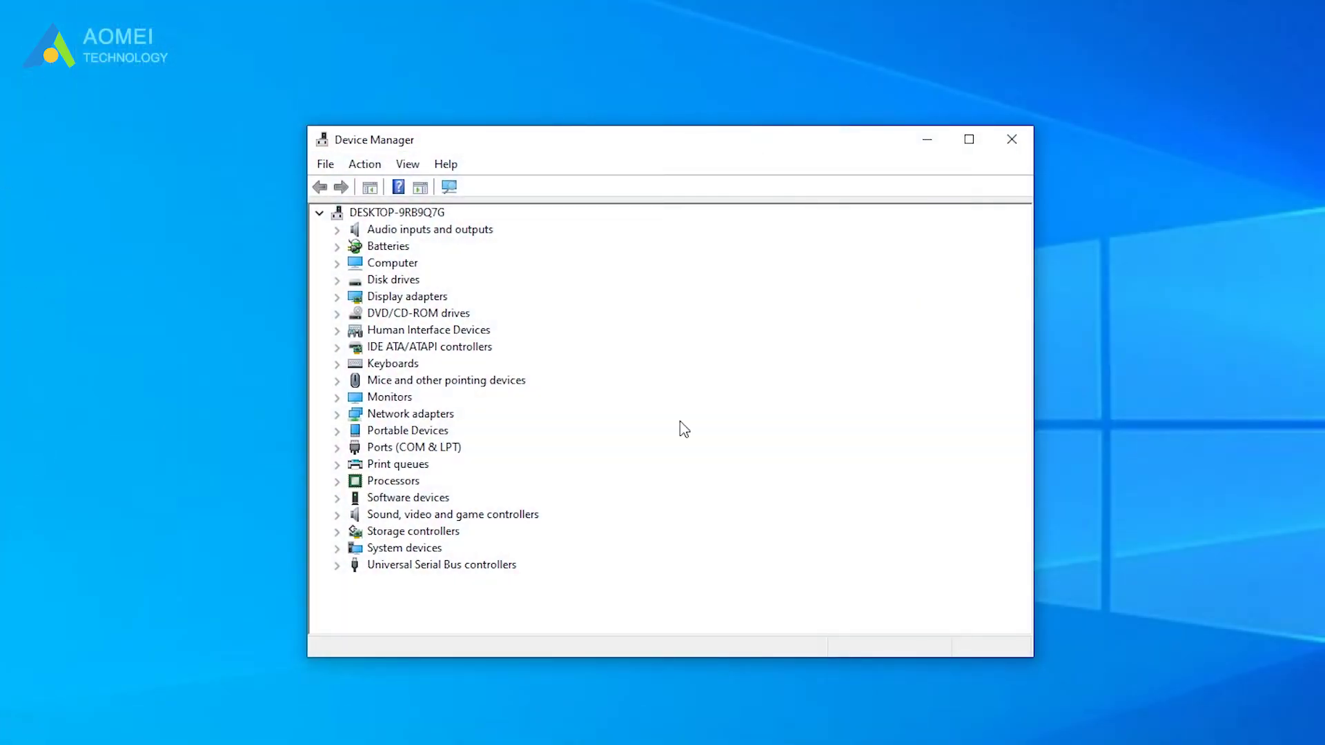
pyautogui.click(336, 565)
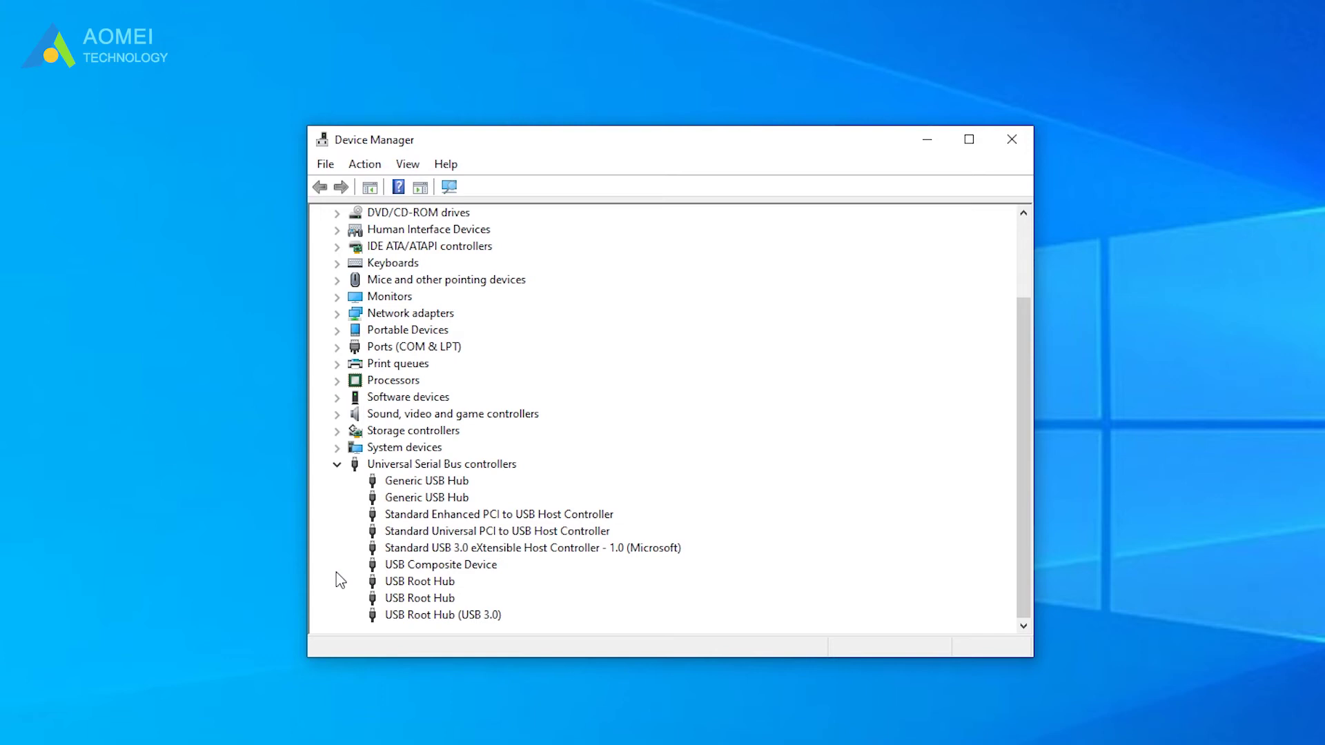
# Uncheck 'Allow the computer to turn off this device to save power' for the first USB Root Hub
pyautogui.rightClick(426, 586)
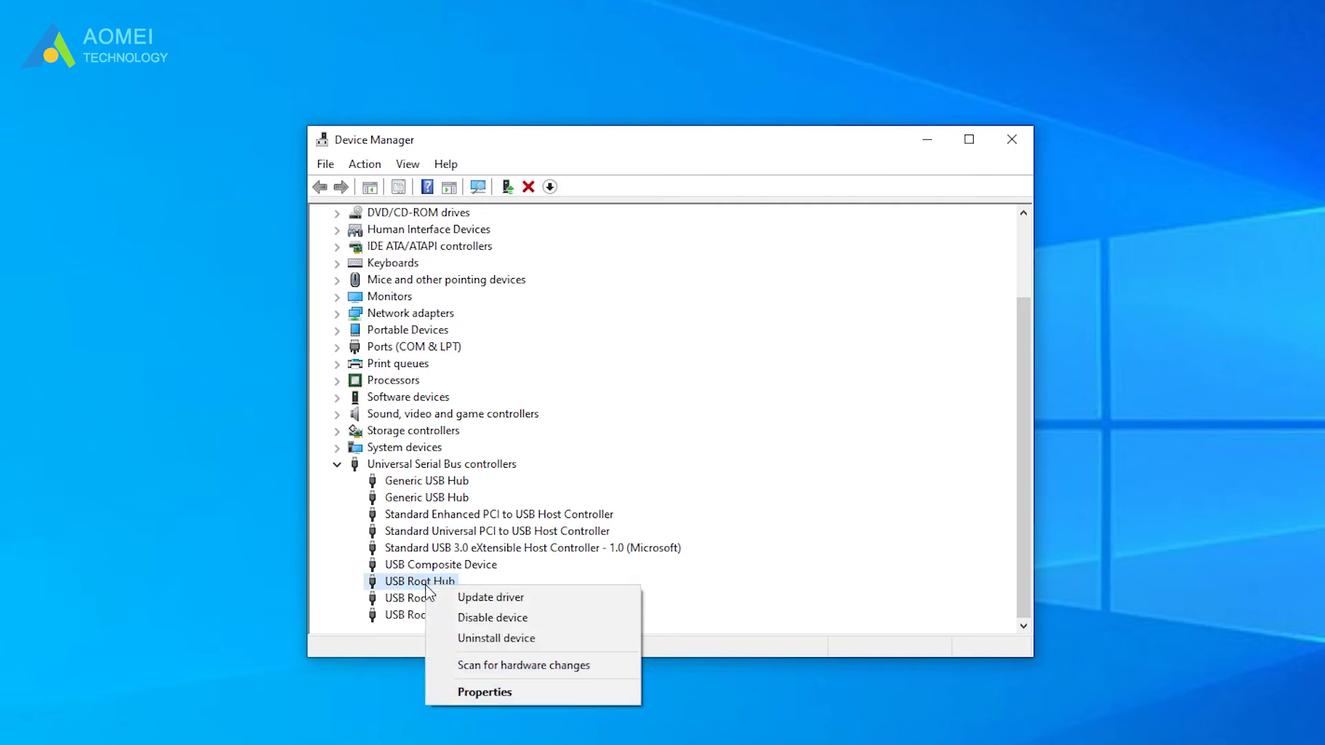
pyautogui.click(456, 692)
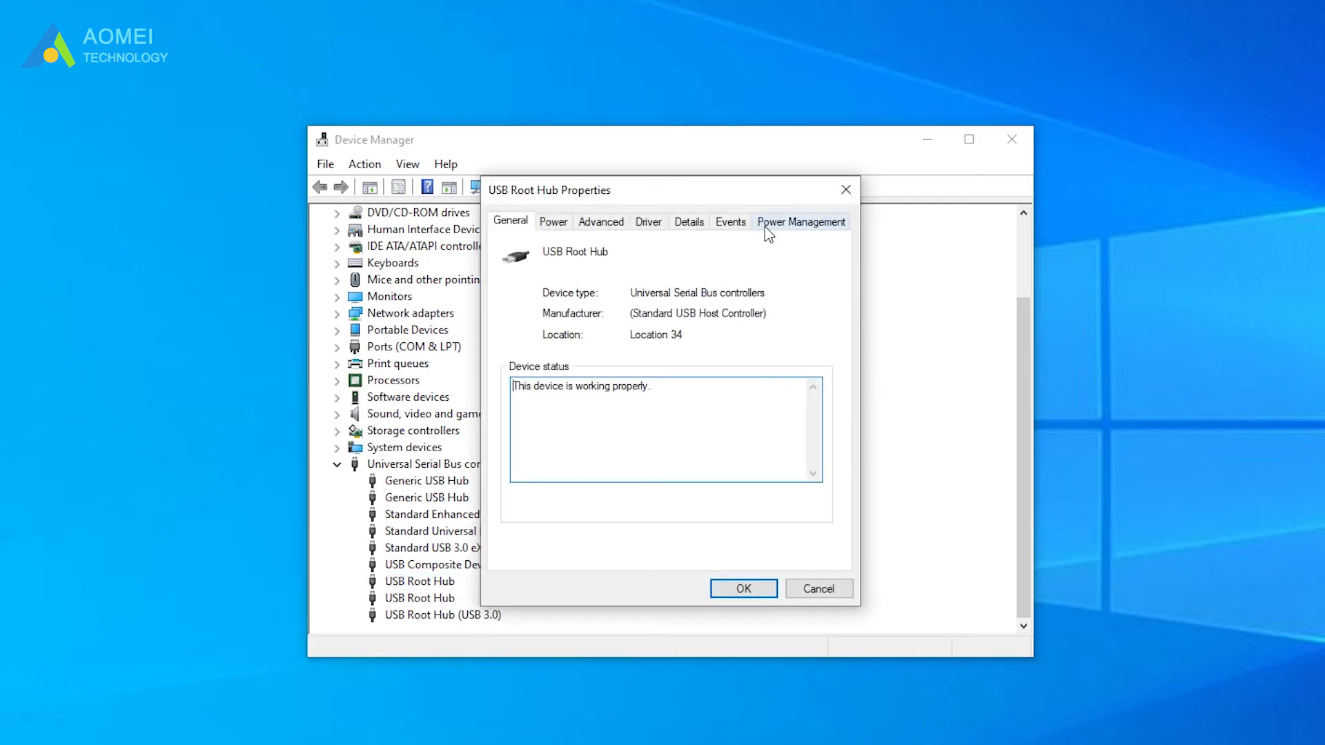
pyautogui.click(831, 225)
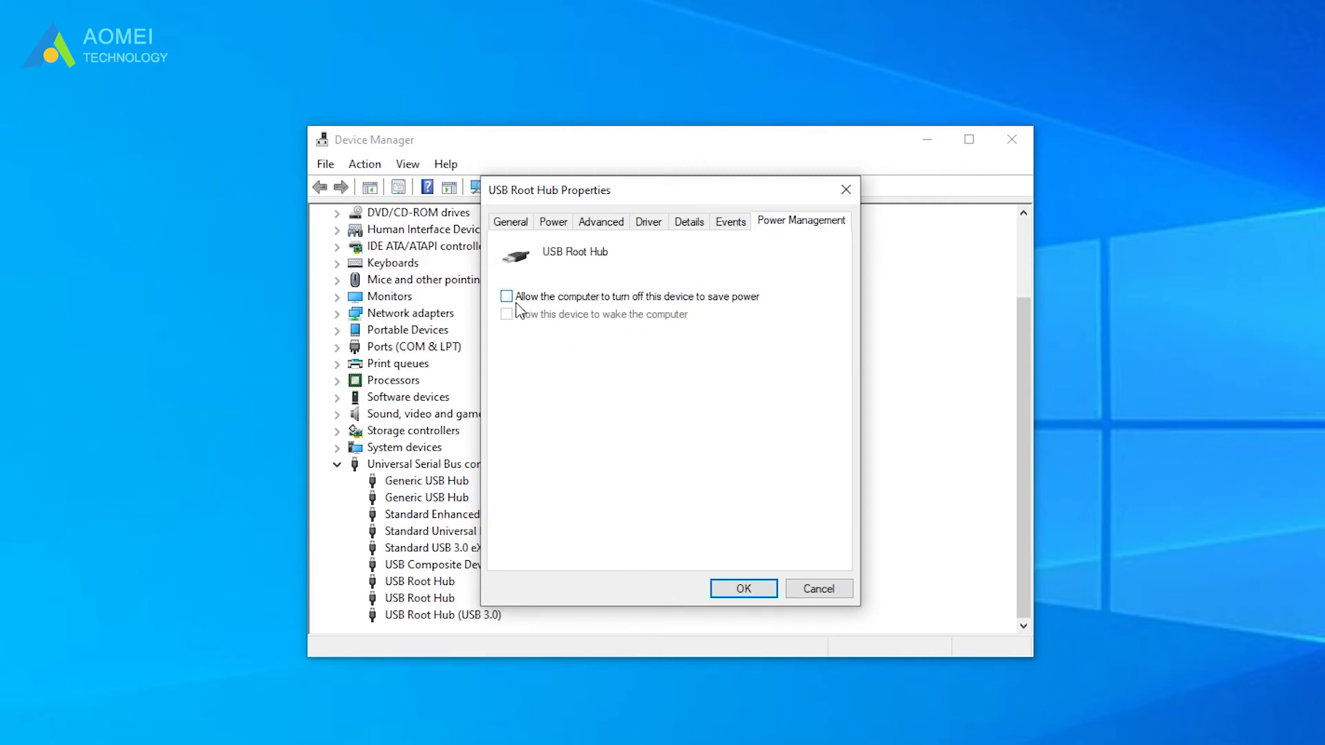
pyautogui.click(757, 593)
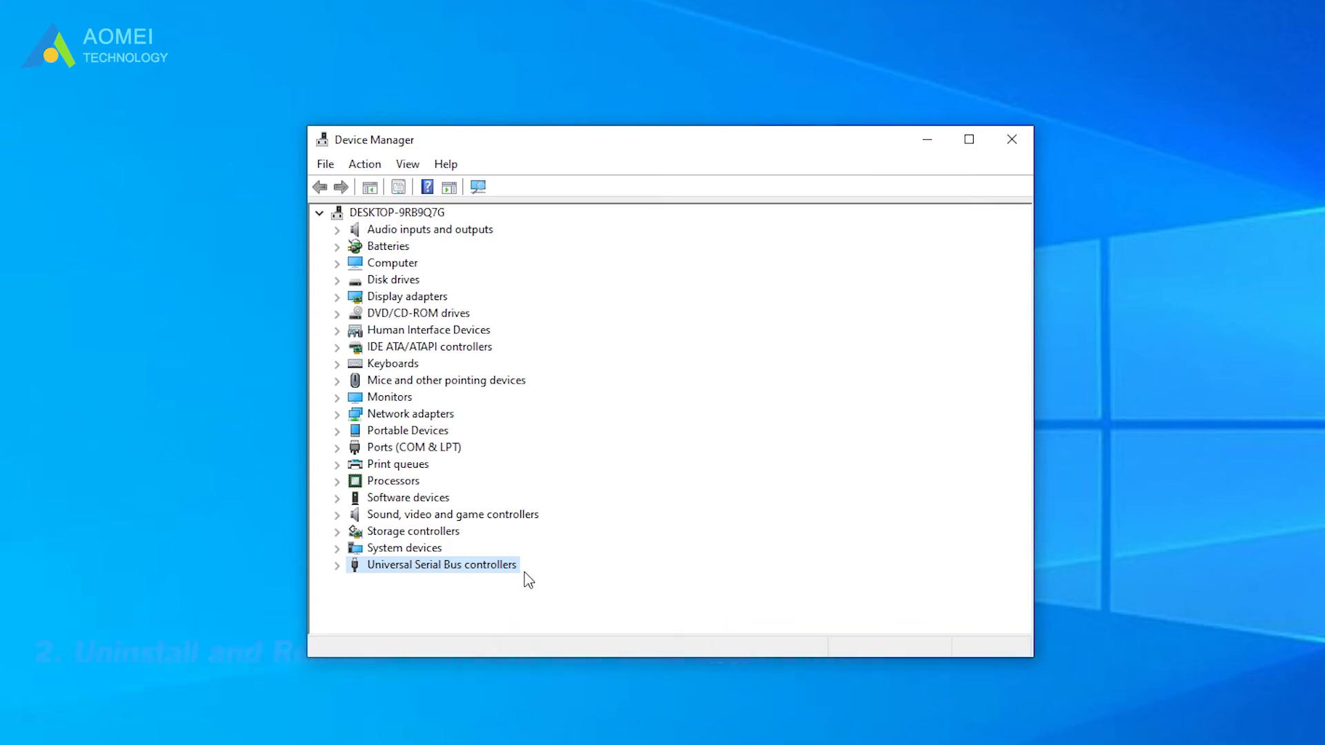
# Uninstall the second USB Root Hub under Universal Serial Bus controllers, confirming the removal
pyautogui.click(337, 566)
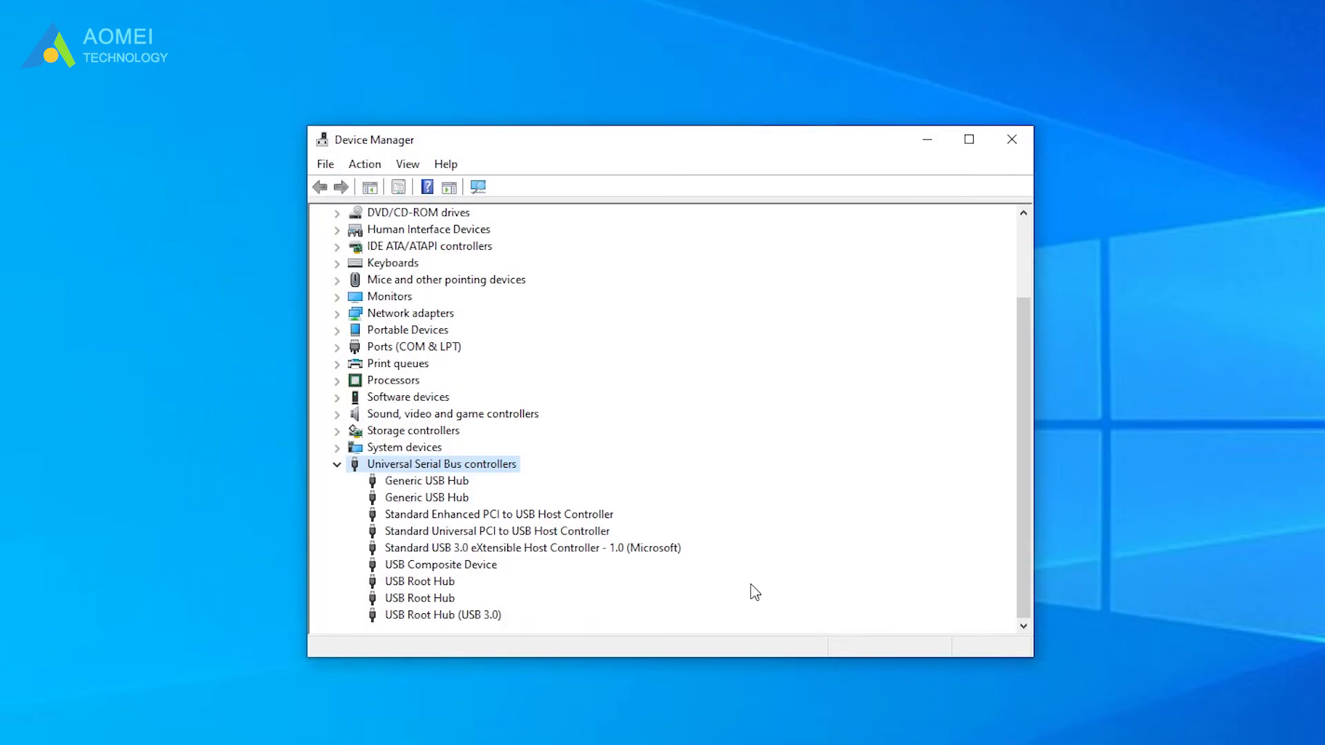
pyautogui.click(443, 599)
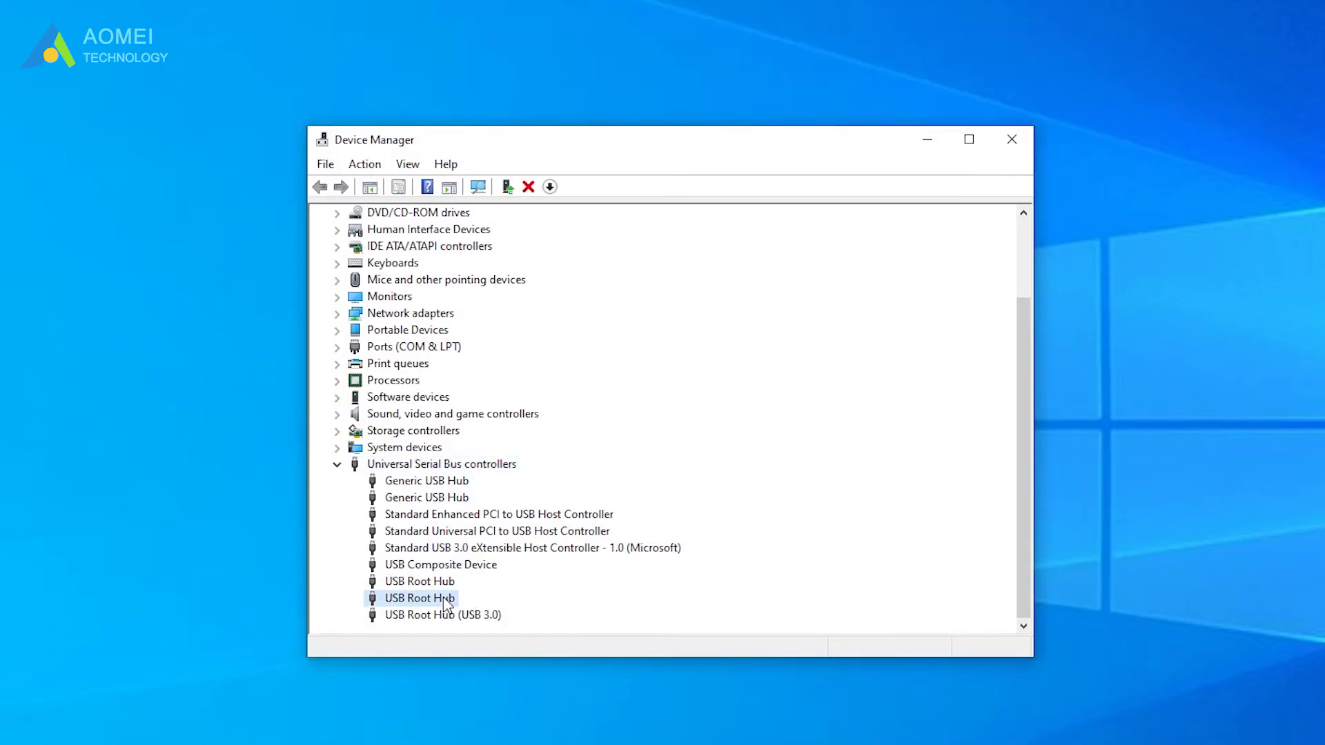
pyautogui.rightClick(445, 603)
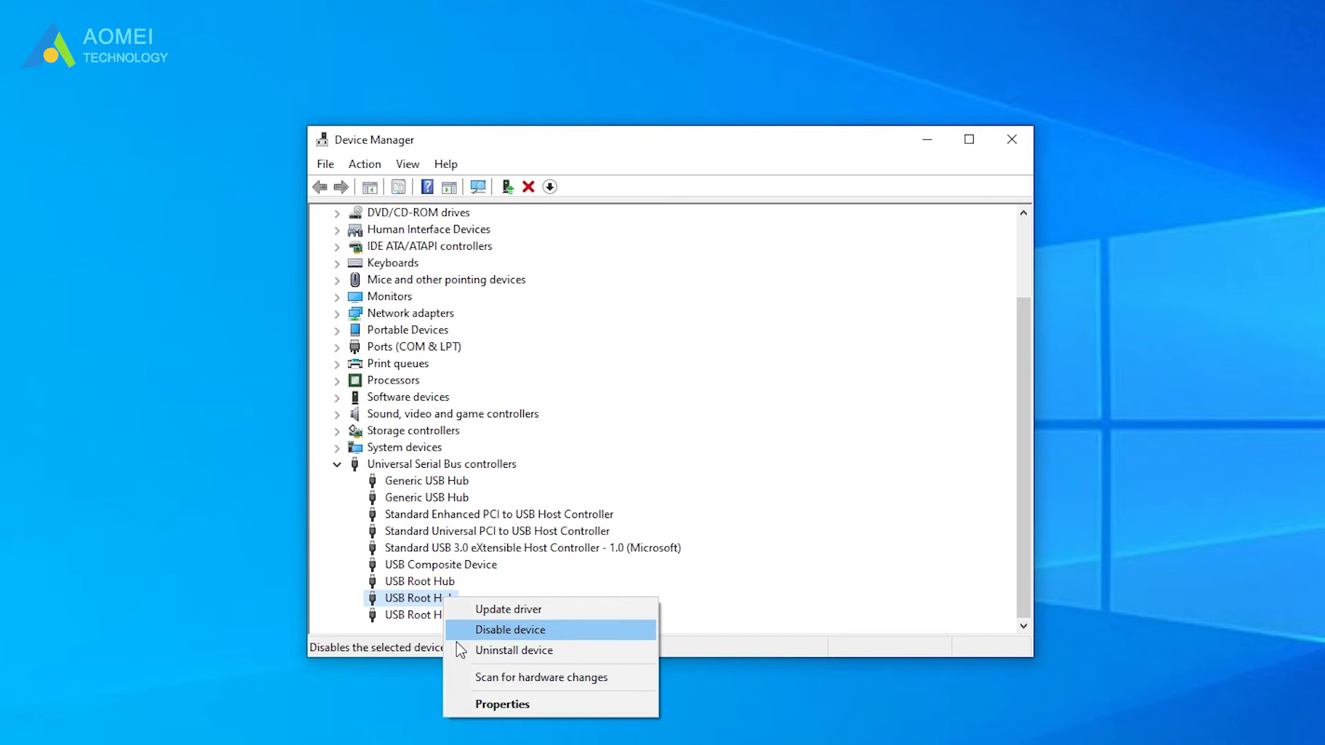
pyautogui.click(508, 652)
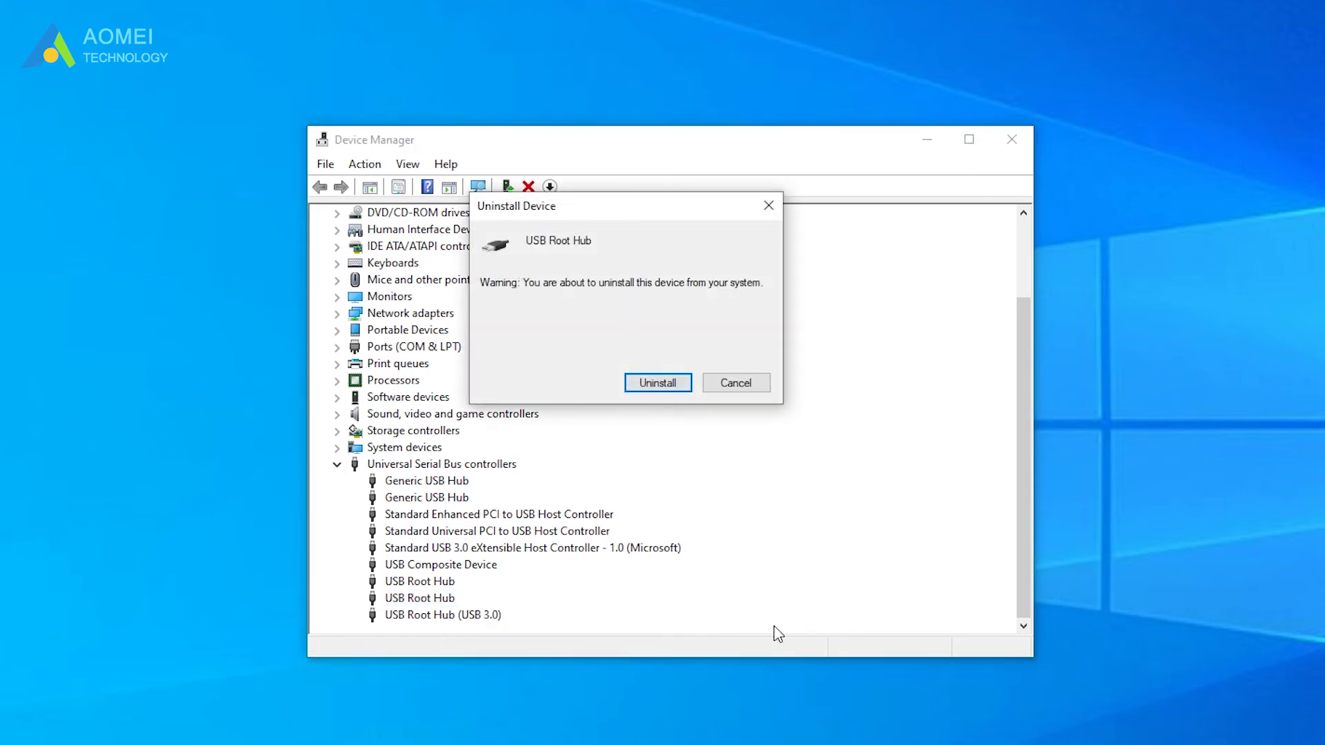
pyautogui.click(663, 386)
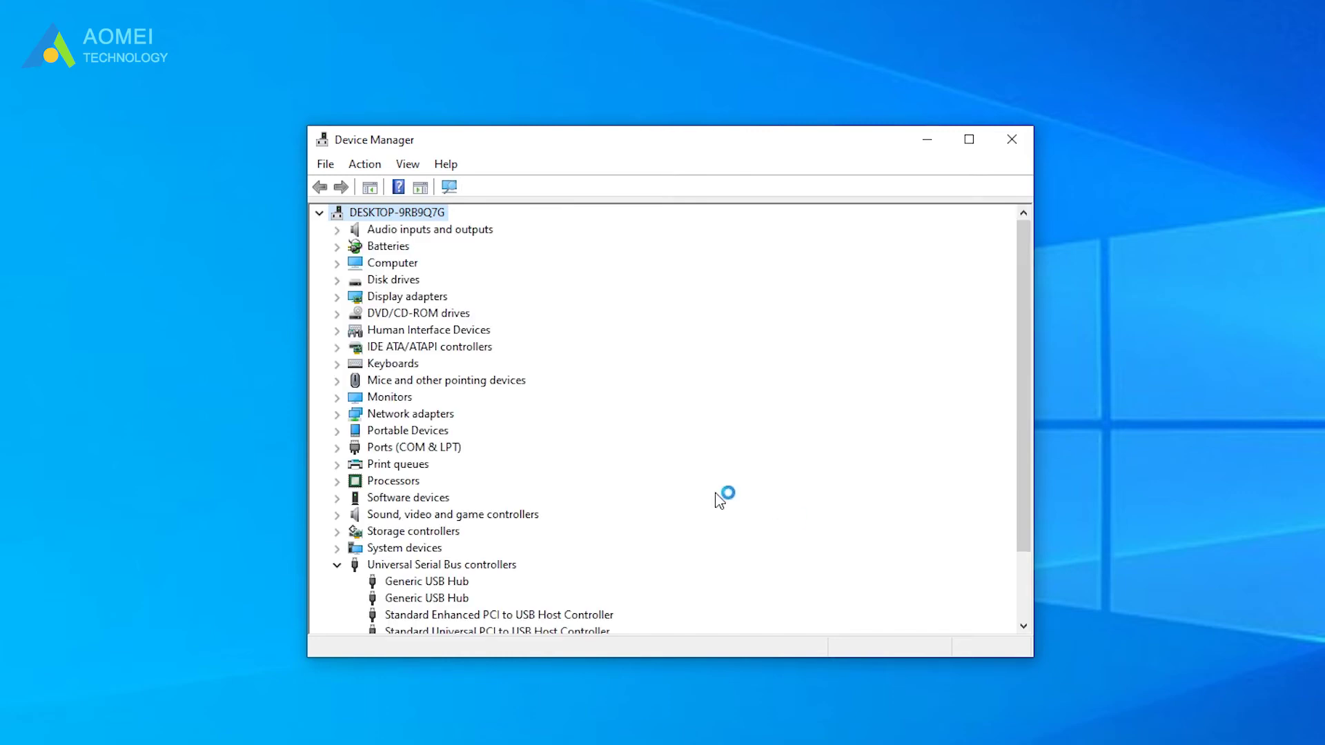
# Run Scan for hardware changes from the Action menu
pyautogui.click(373, 171)
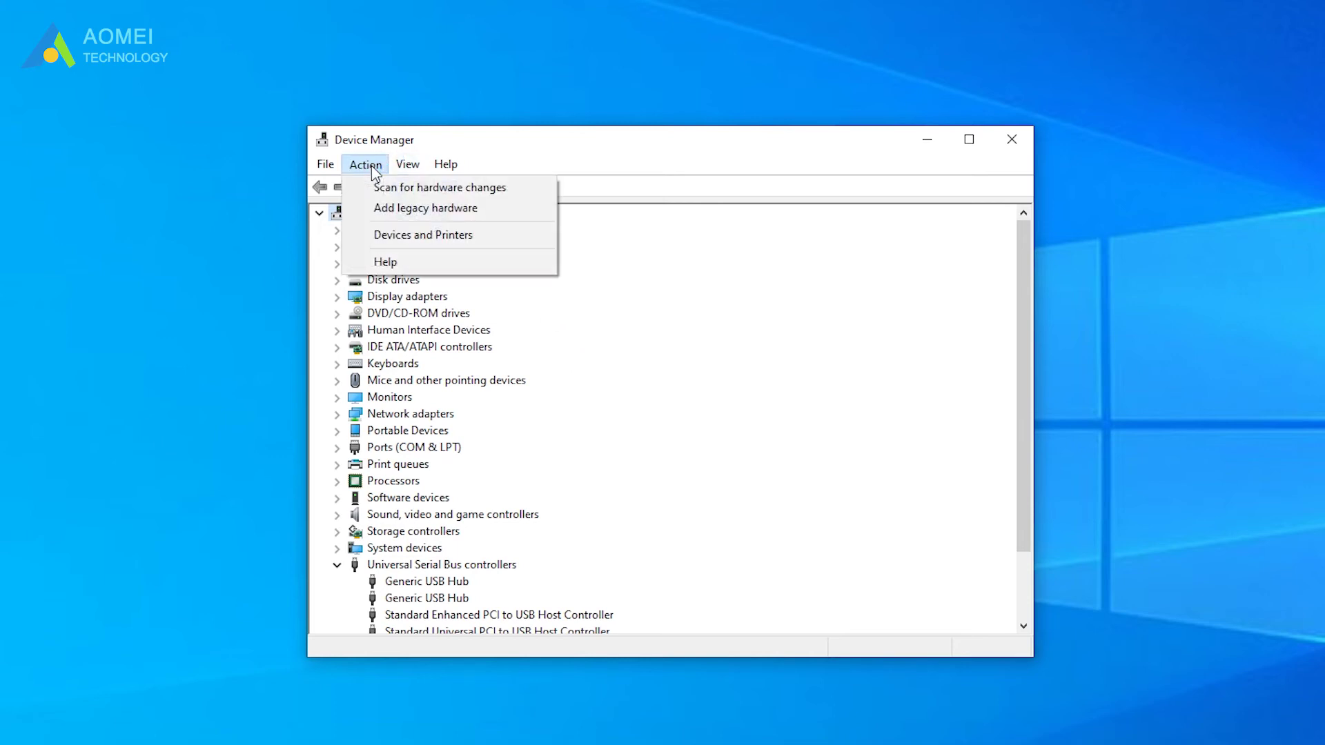
pyautogui.click(377, 185)
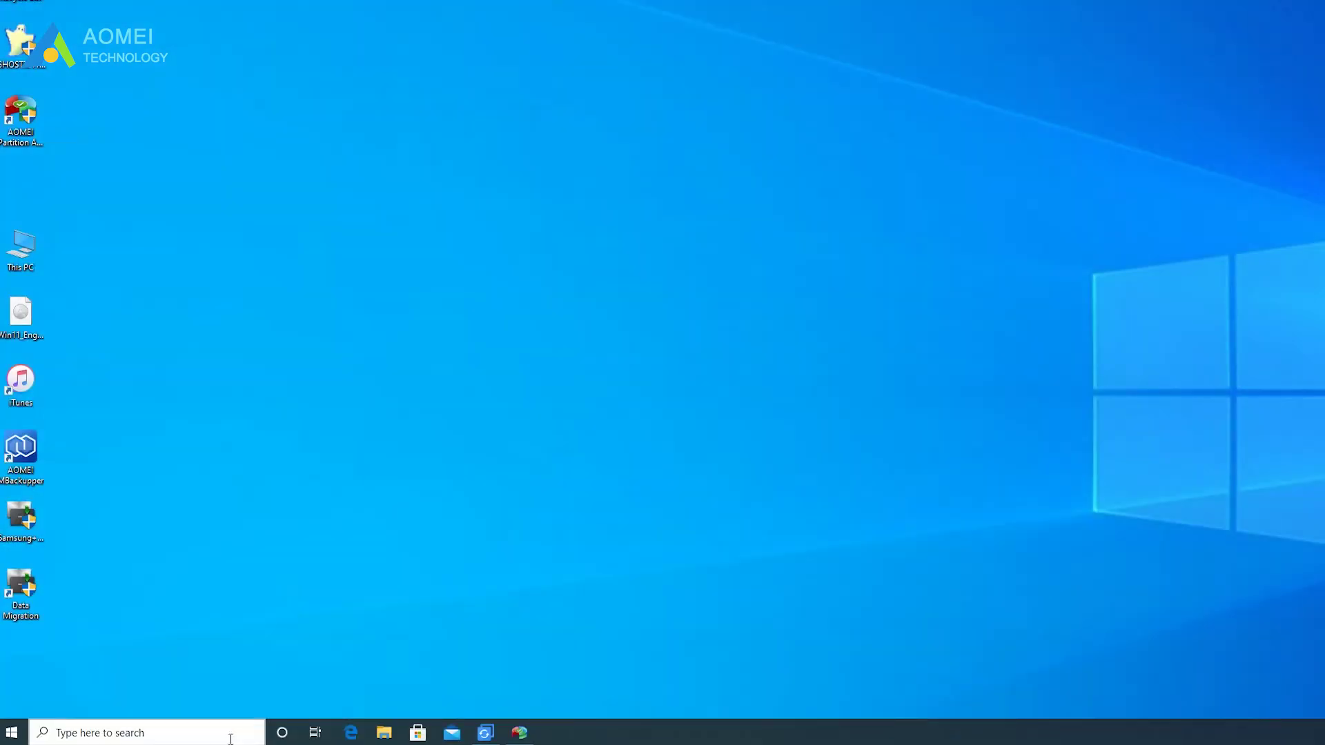
# Search 'choose a power plan' and edit the High performance plan from the additional plans
pyautogui.click(230, 740)
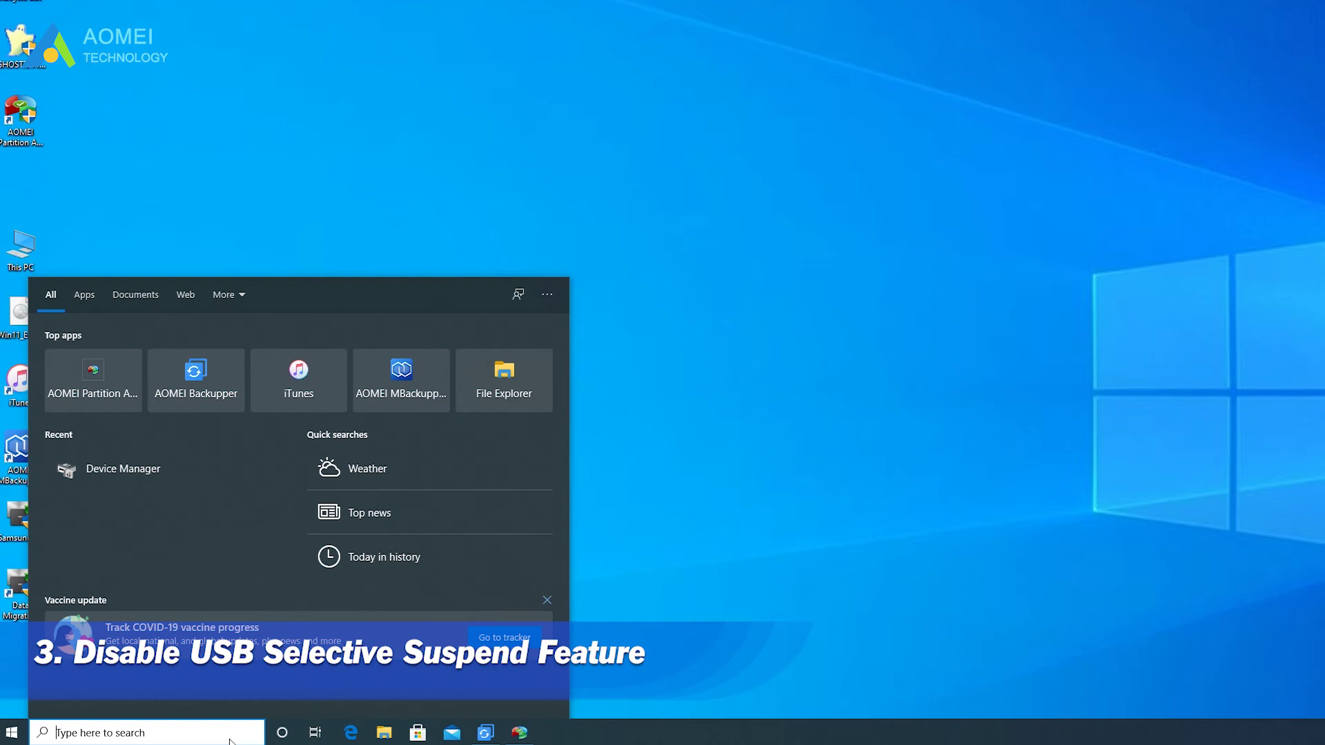
pyautogui.write('choose a power plan')
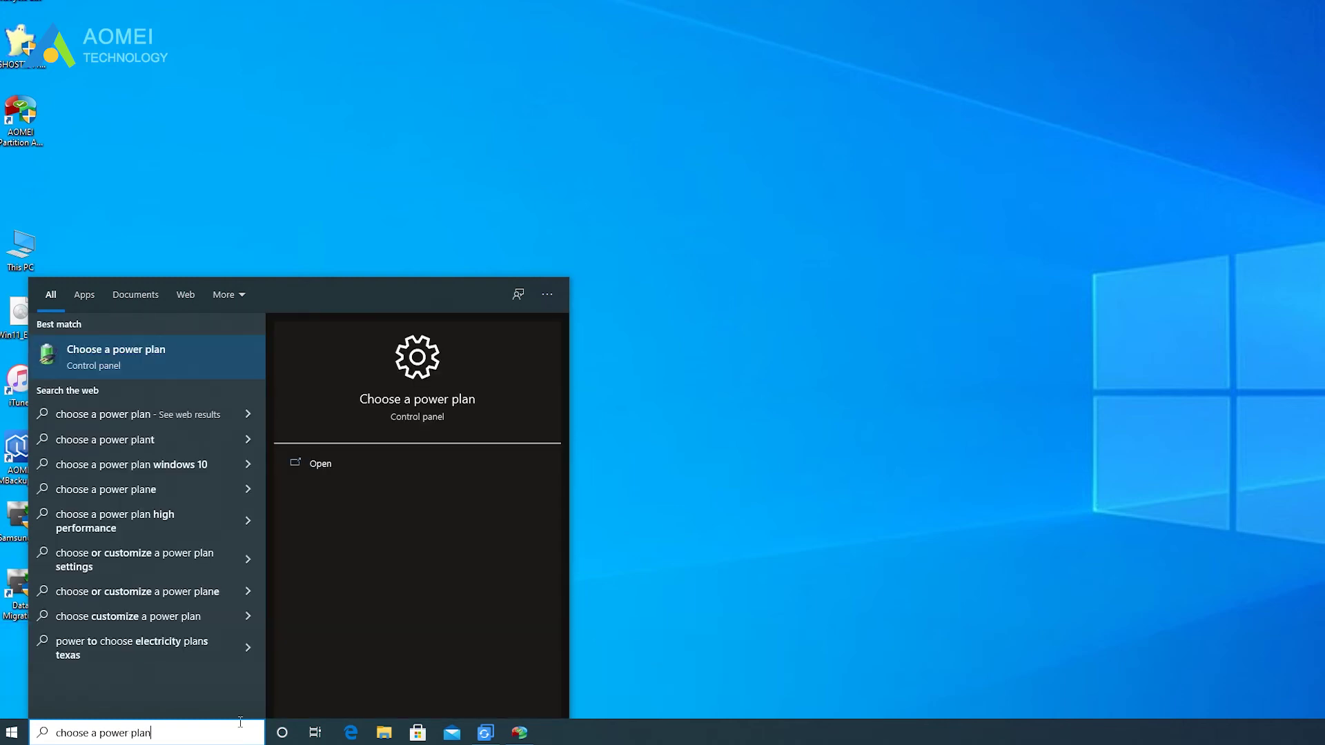
pyautogui.click(381, 463)
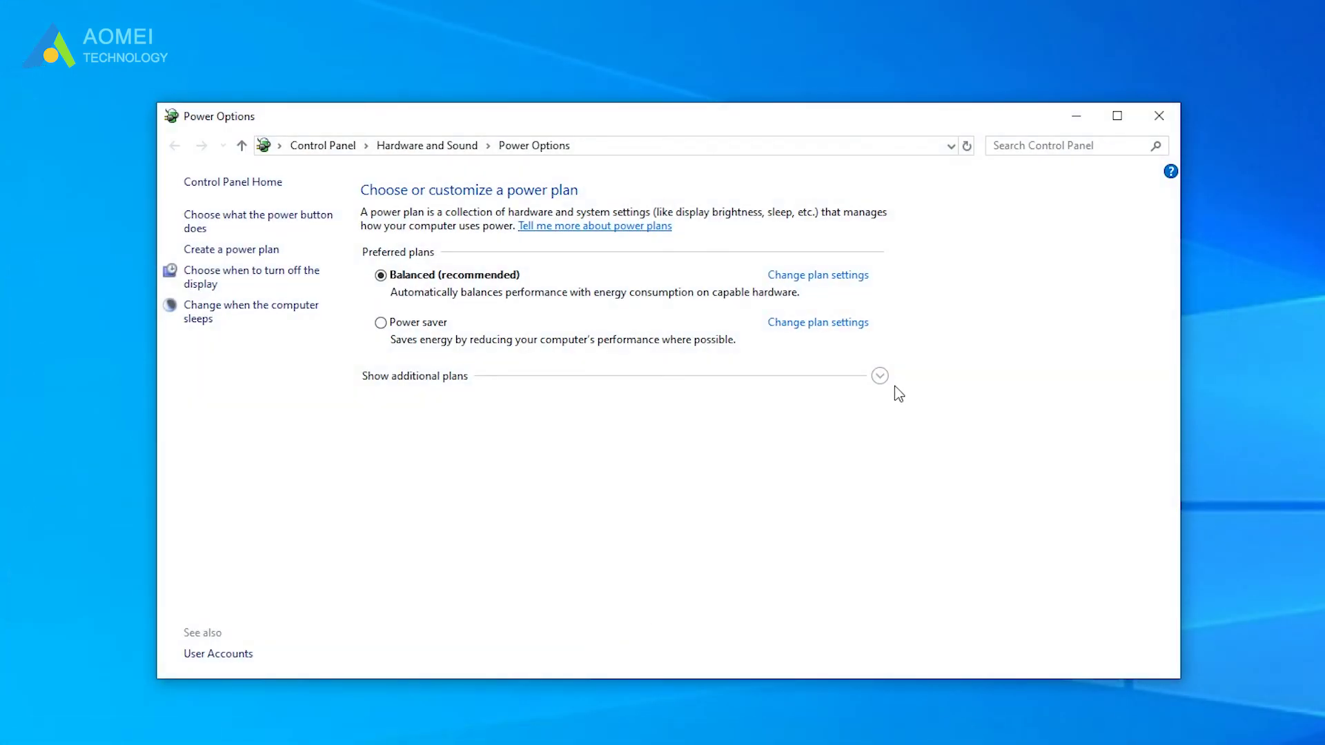
pyautogui.click(880, 376)
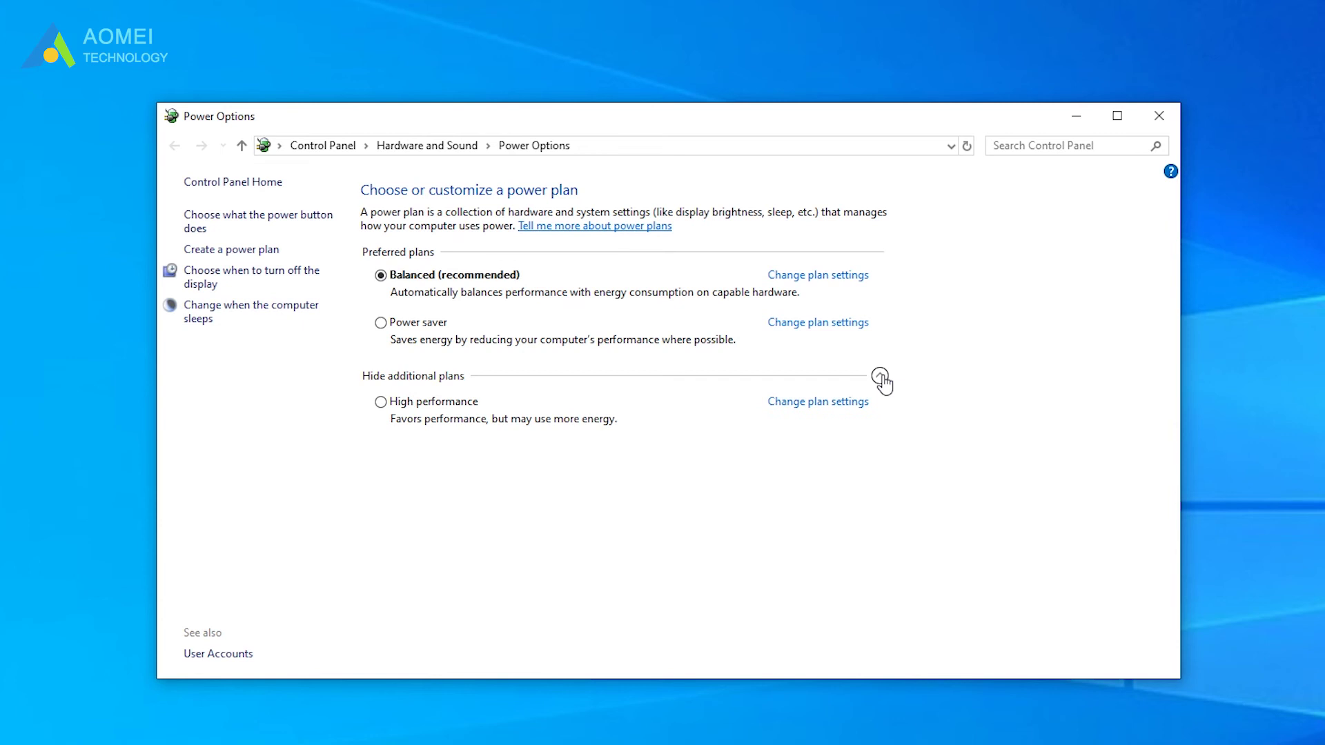
pyautogui.click(849, 406)
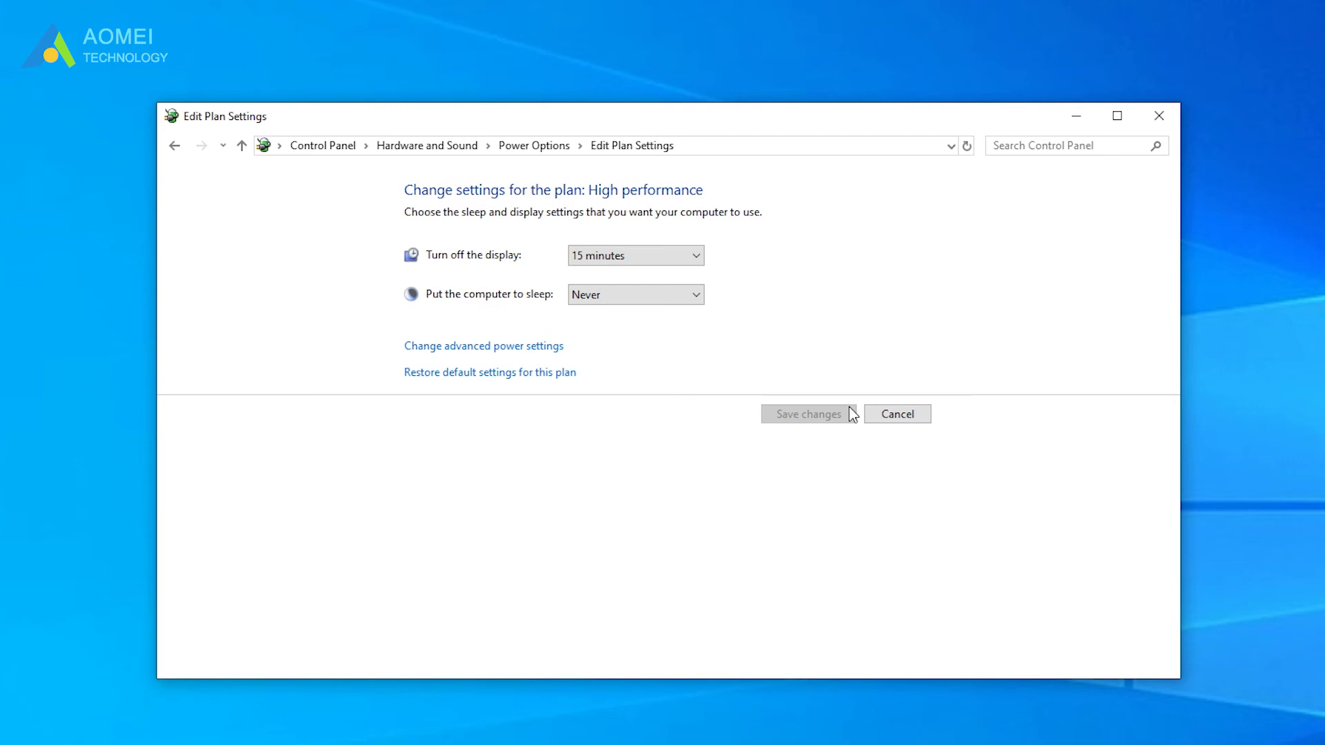
# Set USB selective suspend setting to Disabled in advanced power settings and apply
pyautogui.click(551, 351)
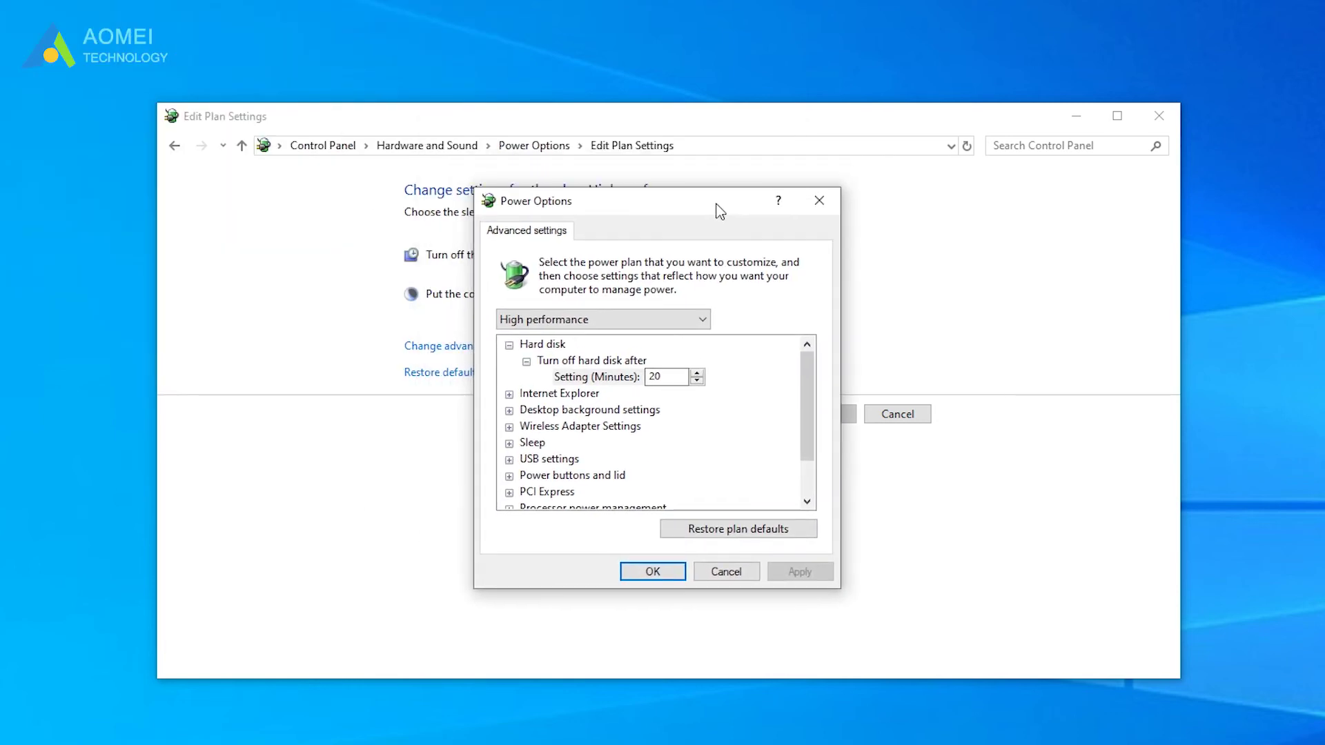
pyautogui.moveTo(717, 204); pyautogui.dragTo(723, 220)
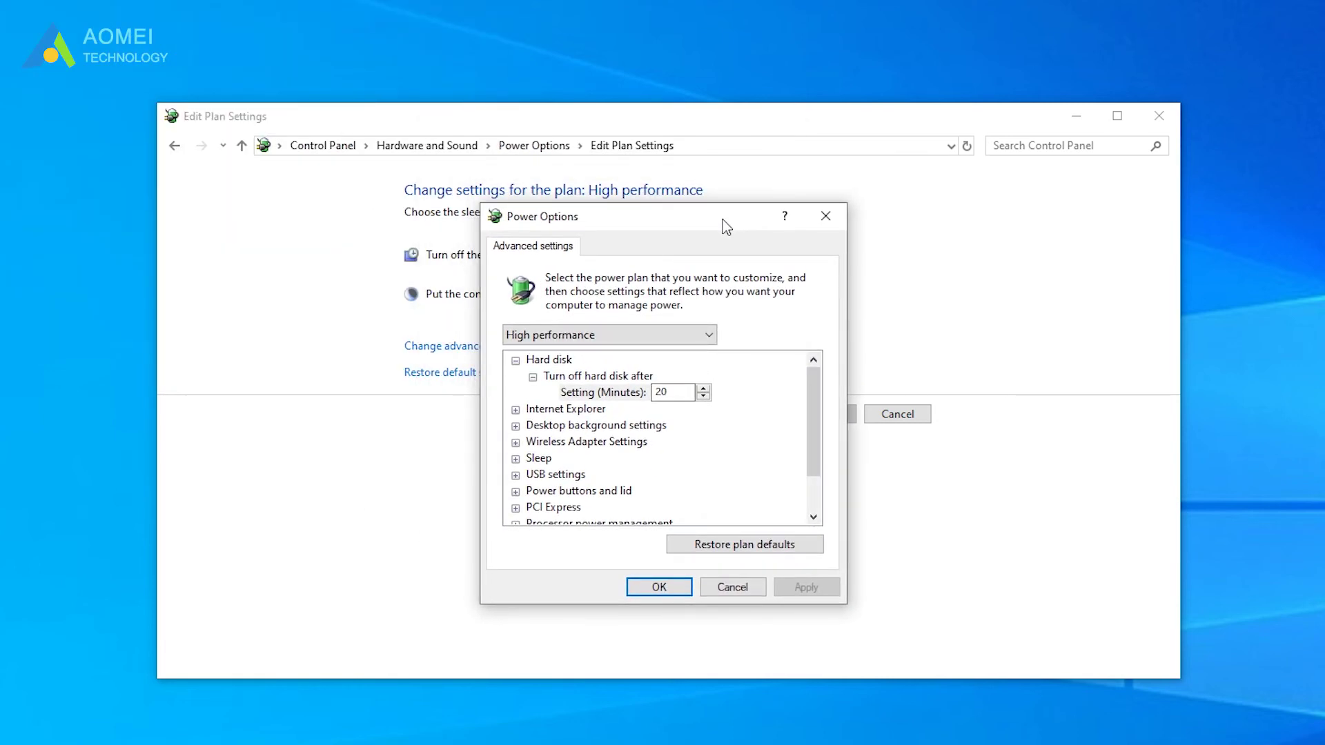
pyautogui.click(539, 478)
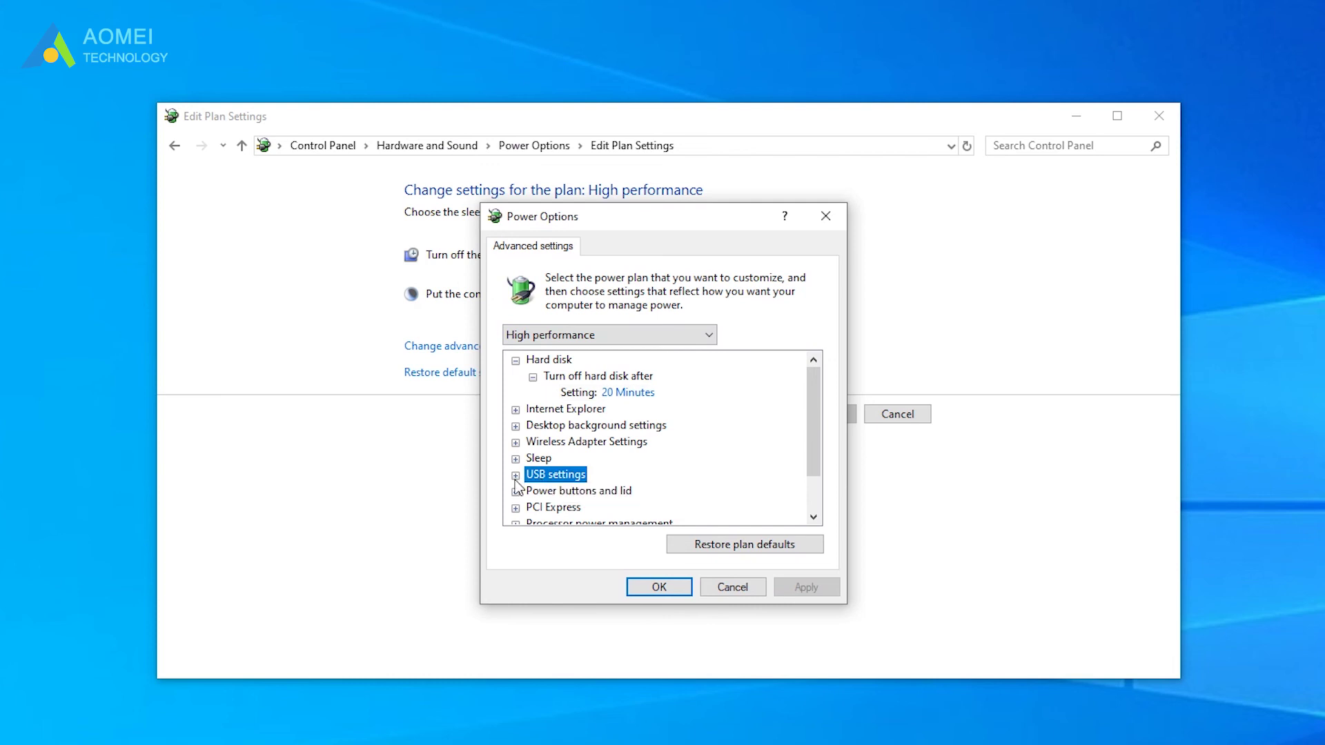
pyautogui.click(515, 476)
pyautogui.scroll(-1, 718, 463)
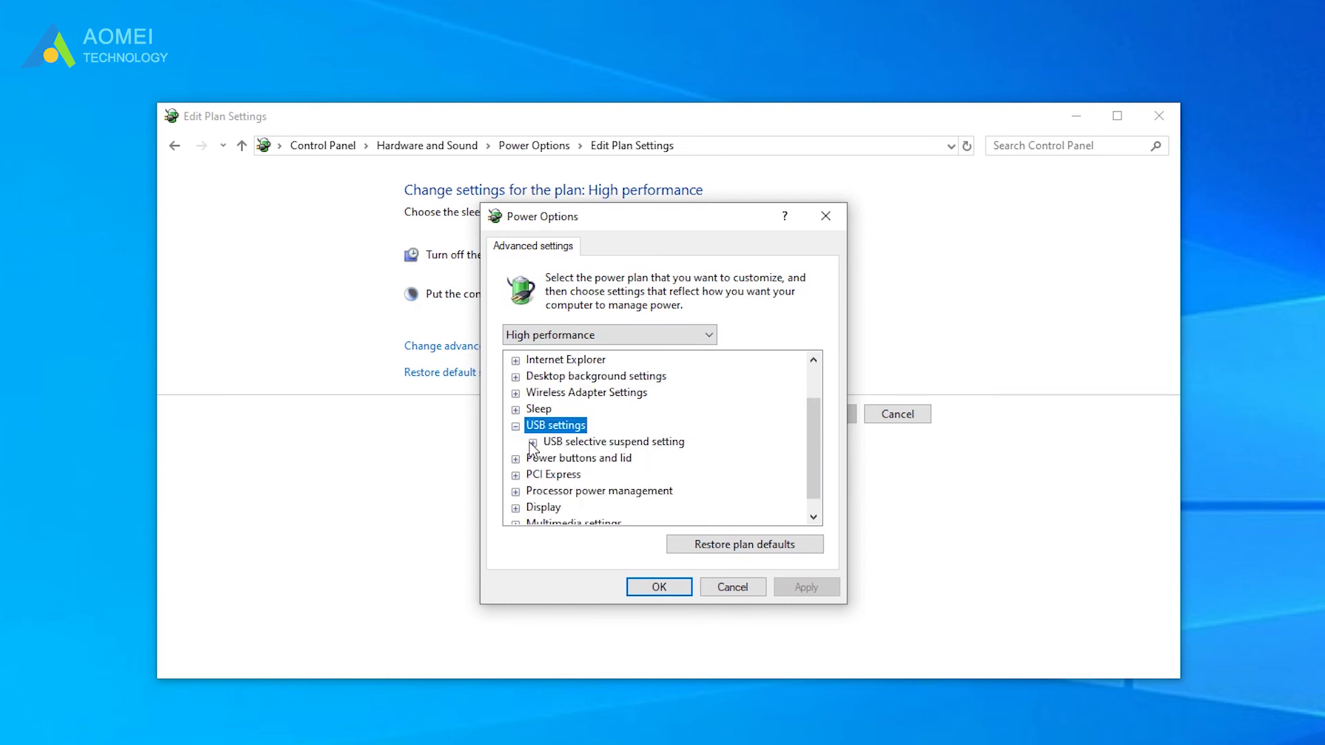
pyautogui.click(532, 443)
pyautogui.click(631, 460)
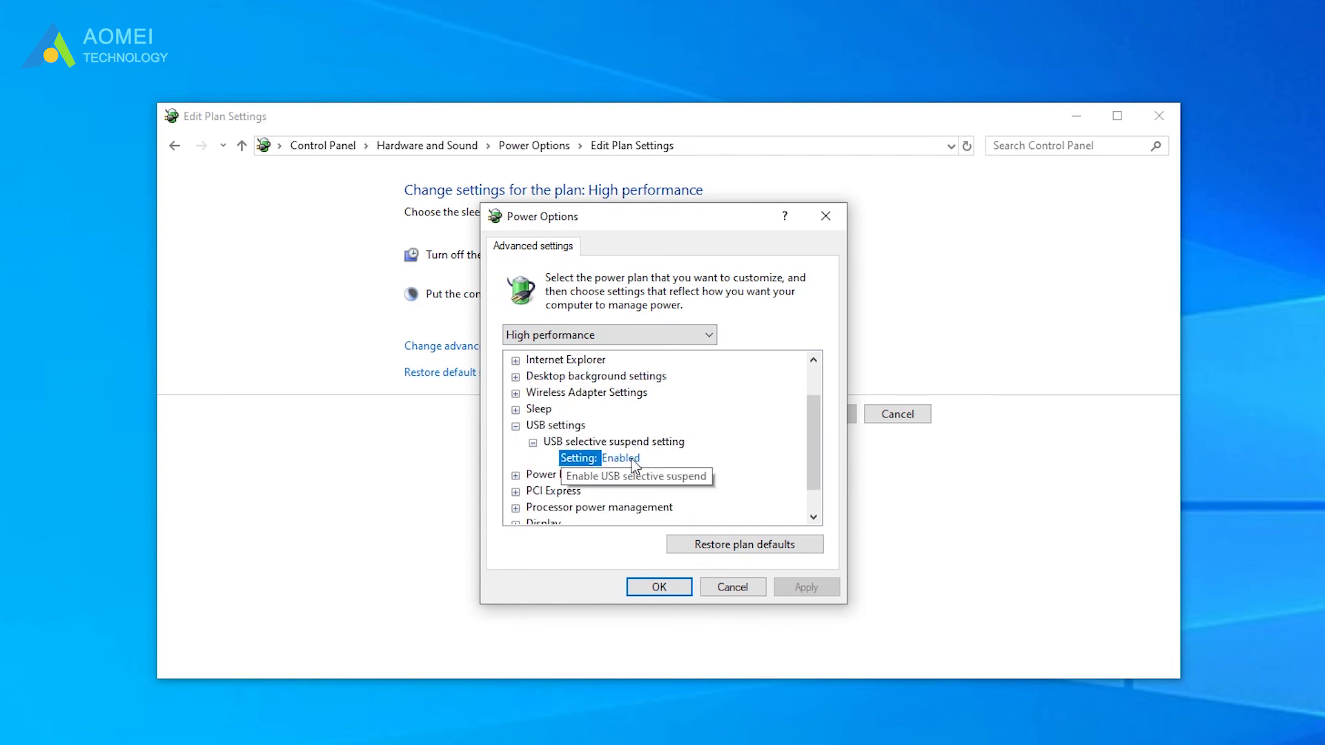
pyautogui.click(674, 463)
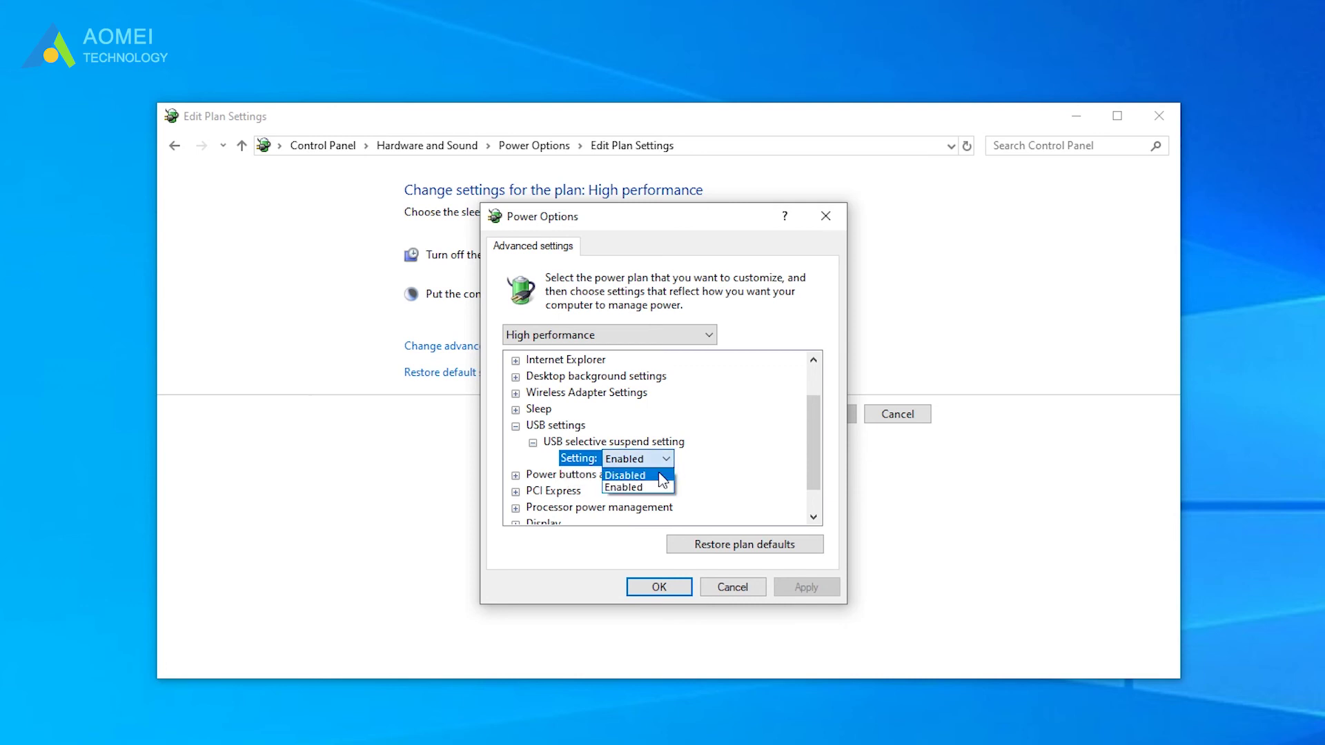
pyautogui.click(664, 481)
pyautogui.click(795, 591)
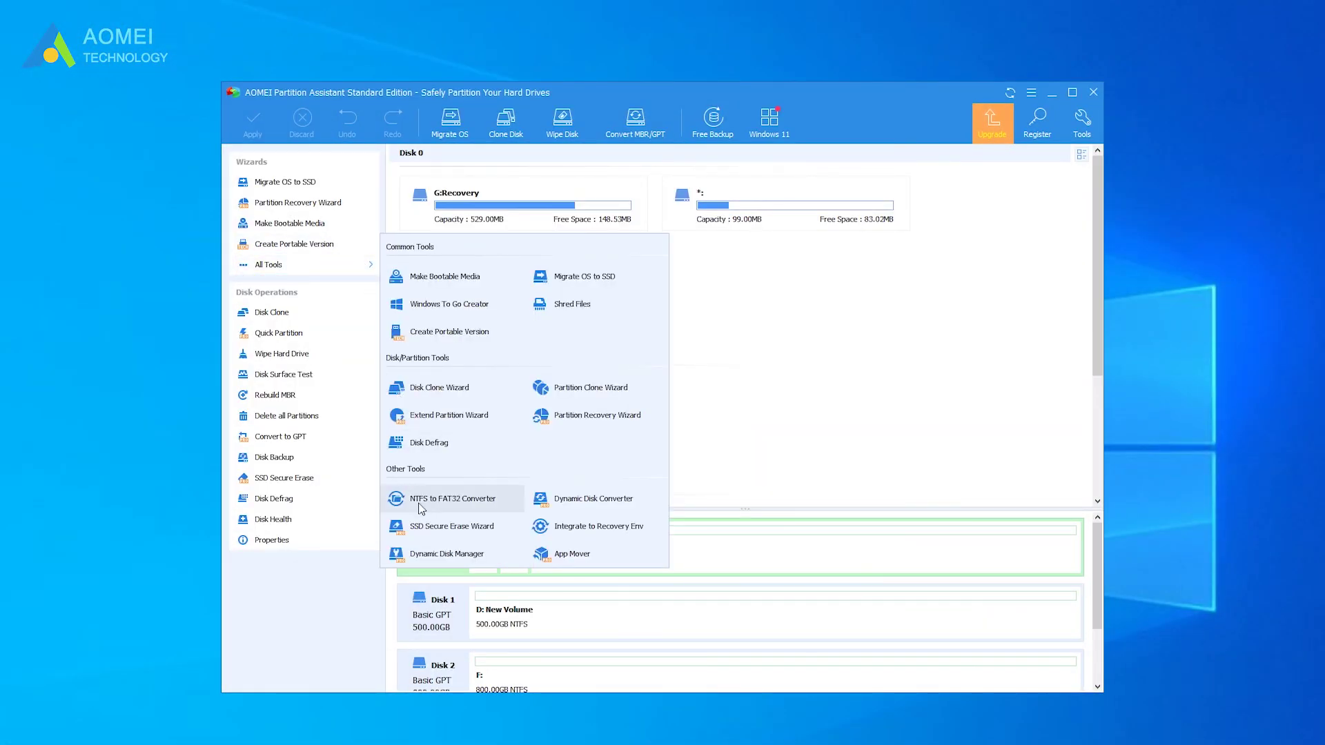
# In NTFS to FAT32 Converter, choose NTFS to FAT32 and select D: New Volume for conversion
pyautogui.click(452, 498)
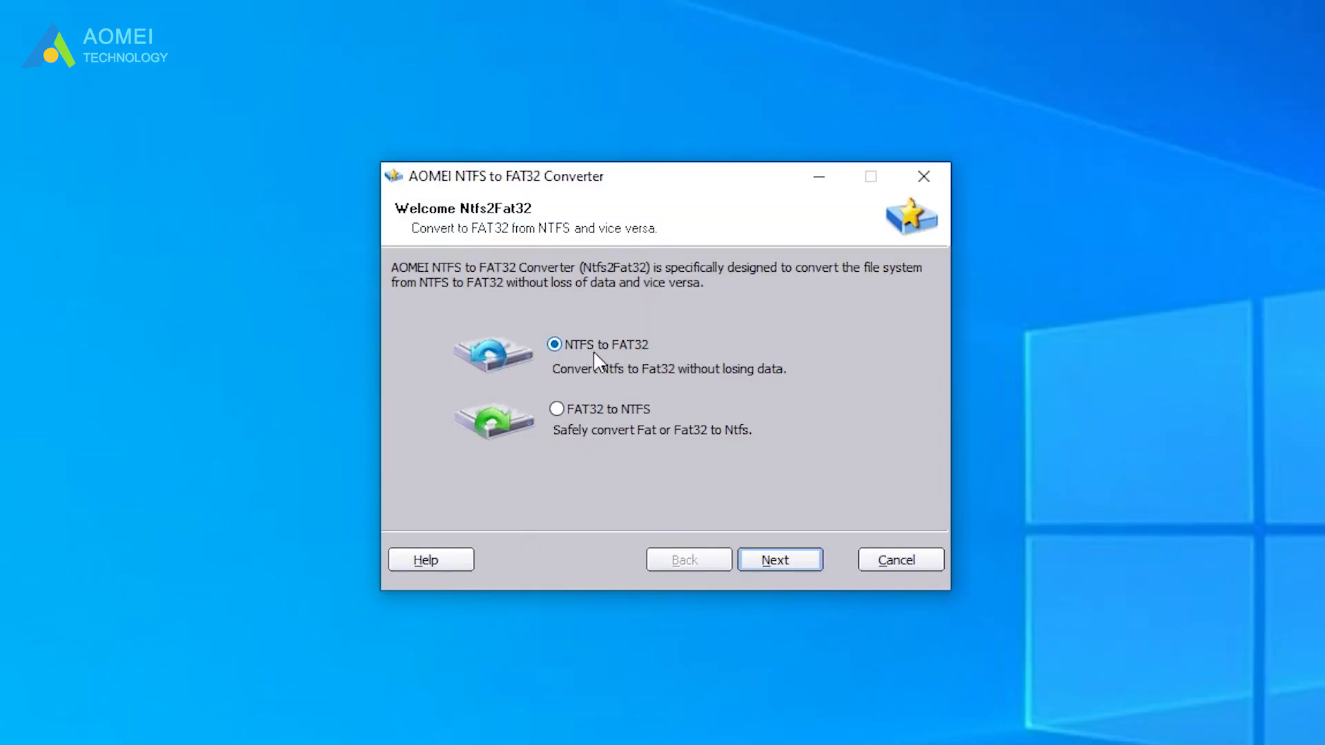
pyautogui.click(564, 410)
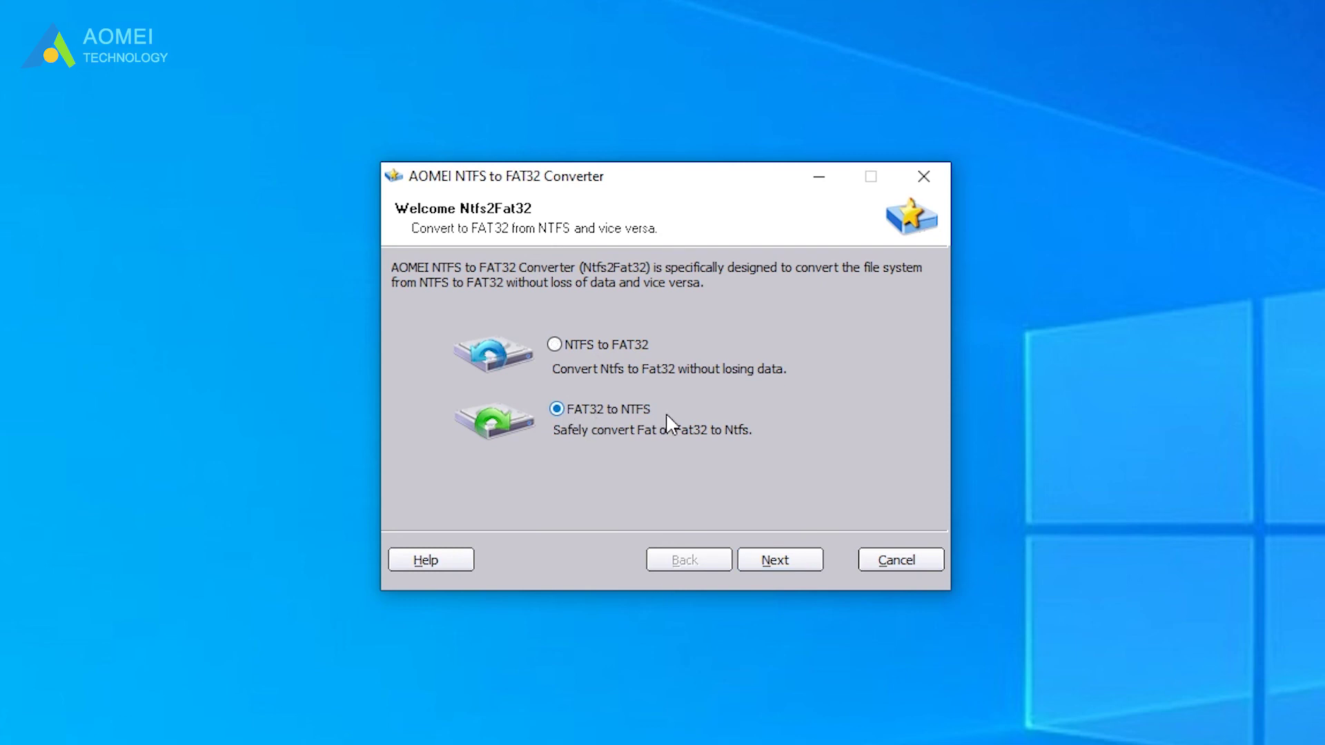
pyautogui.click(612, 349)
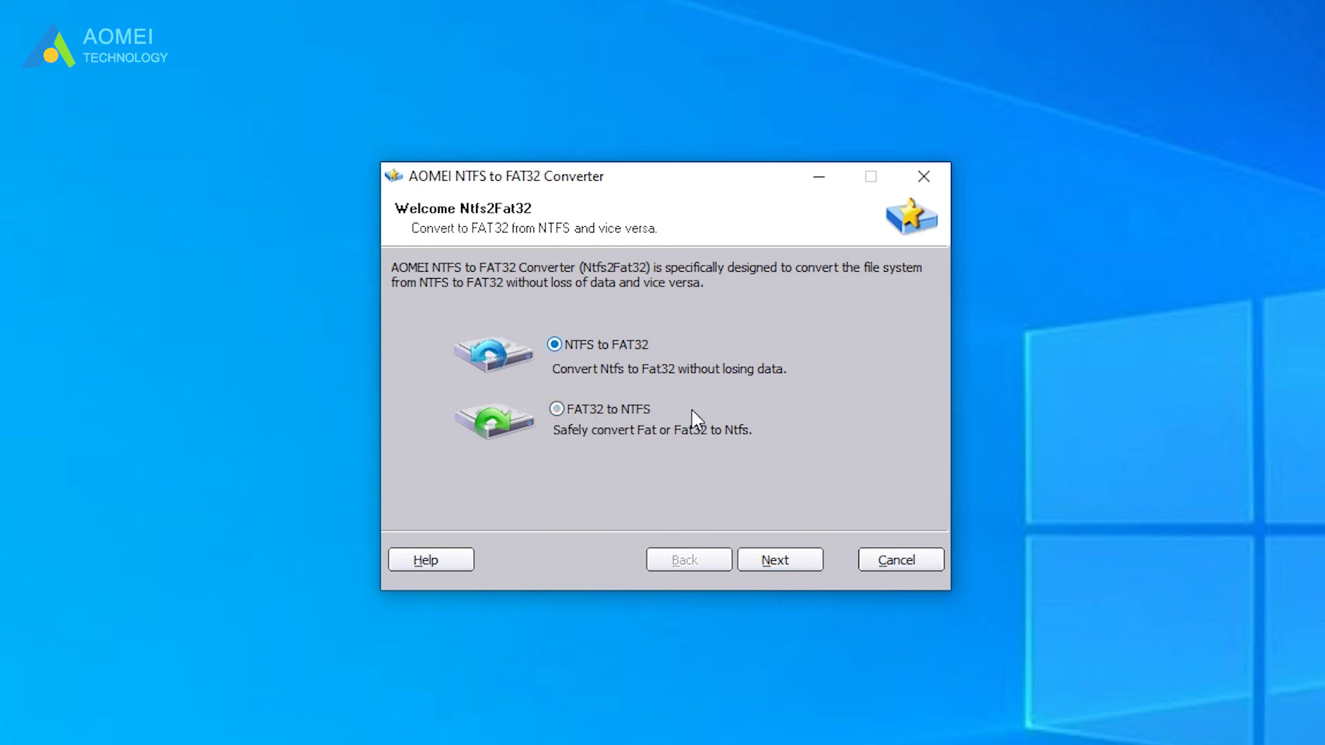
pyautogui.click(789, 562)
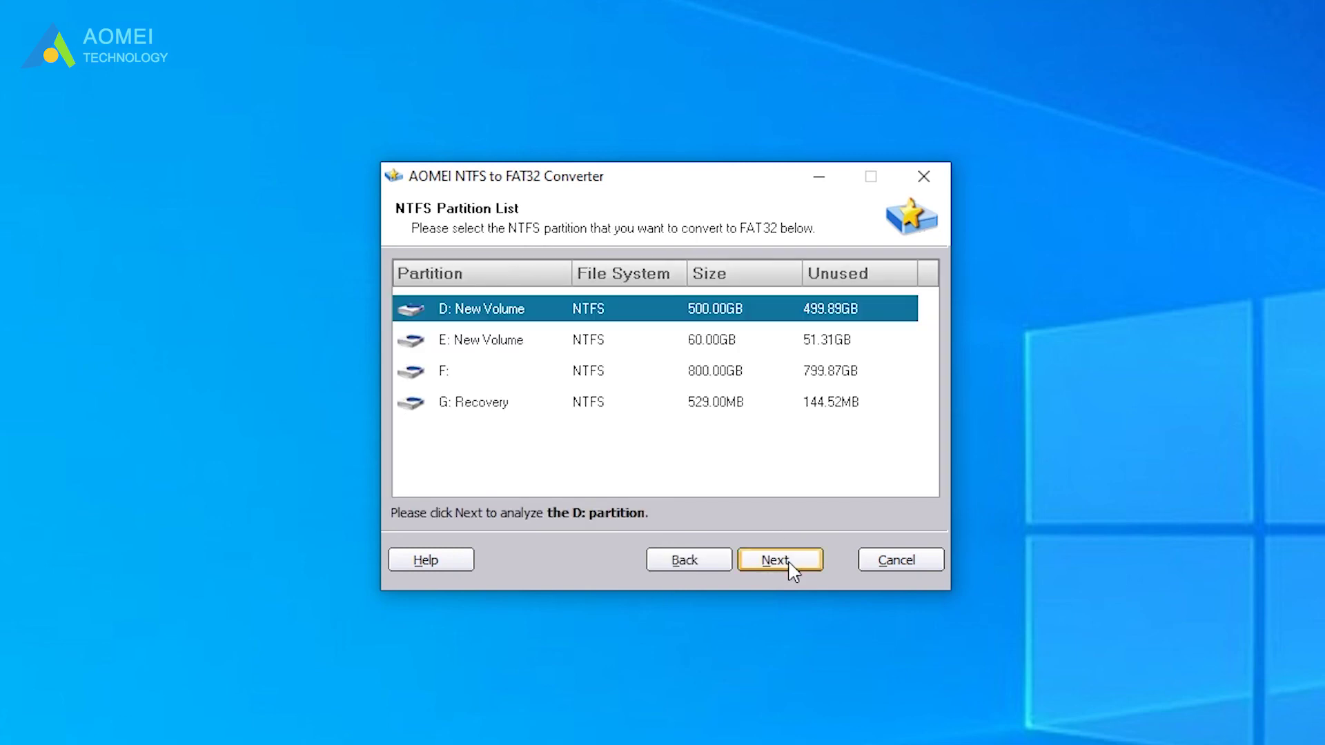
pyautogui.click(791, 562)
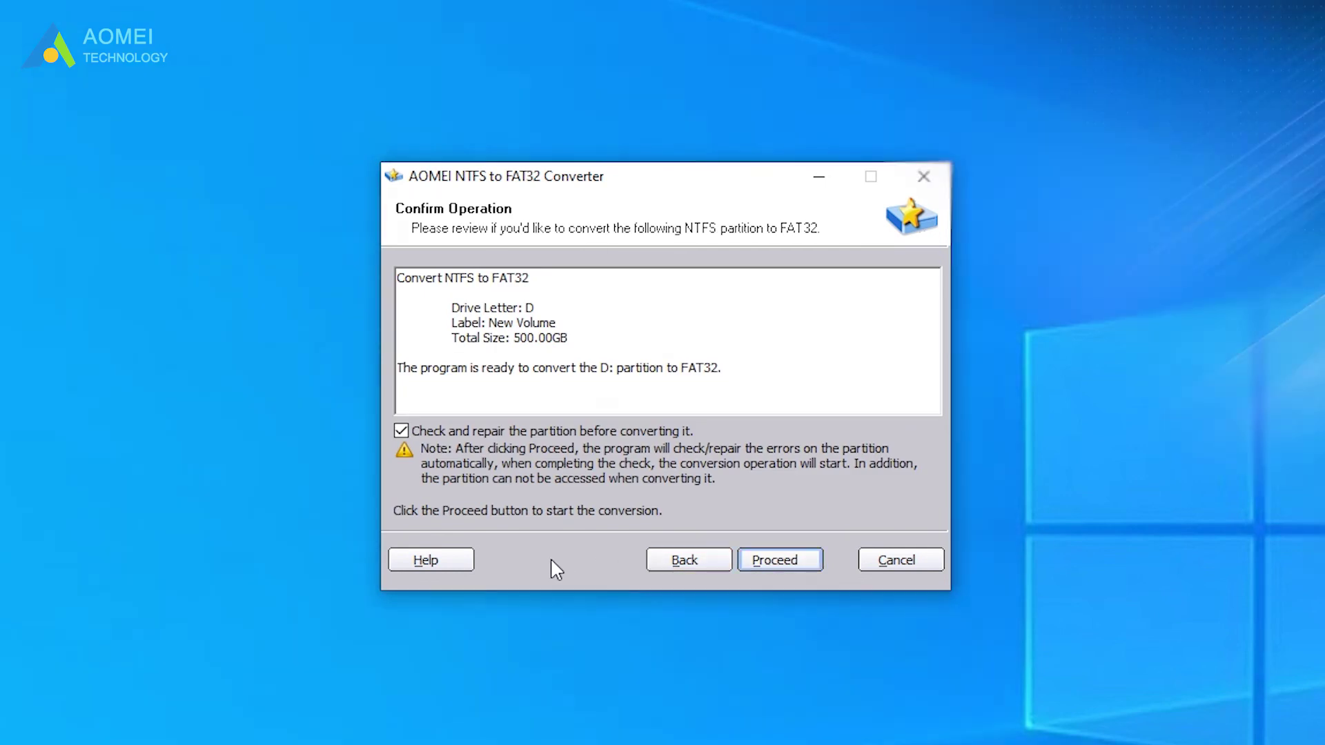